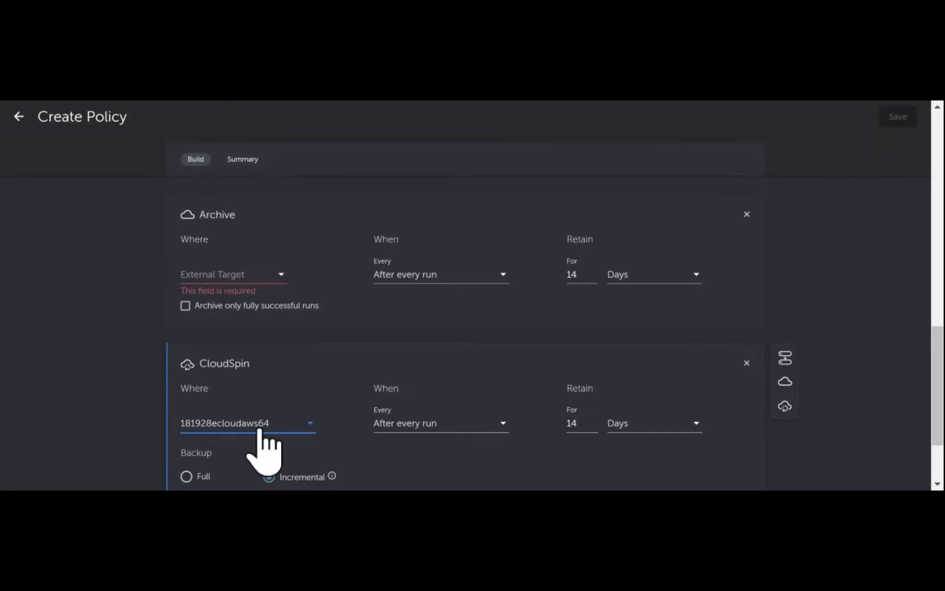
Step: Examine the CloudSpin target, schedule, retention and backup settings in the new policy, along with its replication and archive sections
left_click(227, 424)
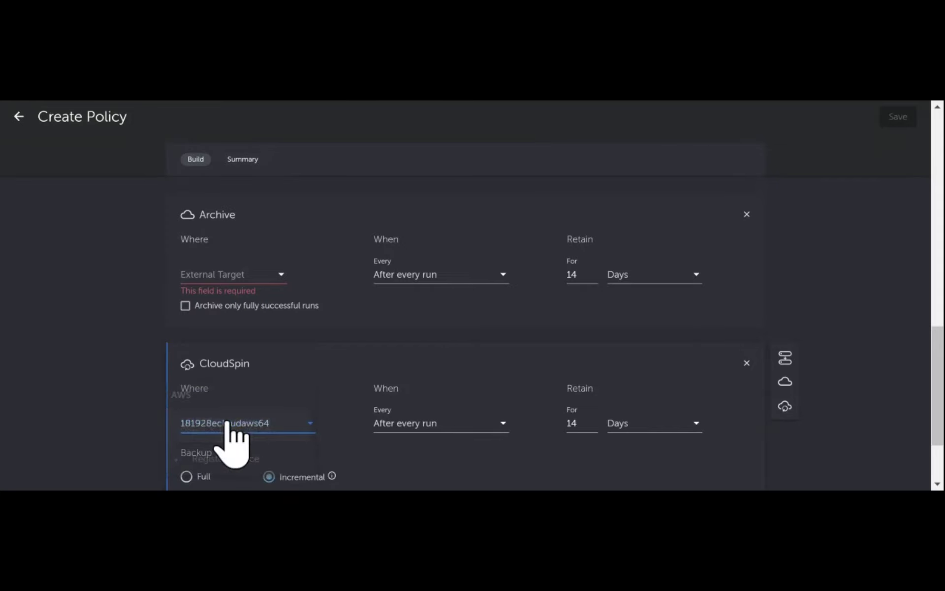
scroll(428, 443, "down", 3)
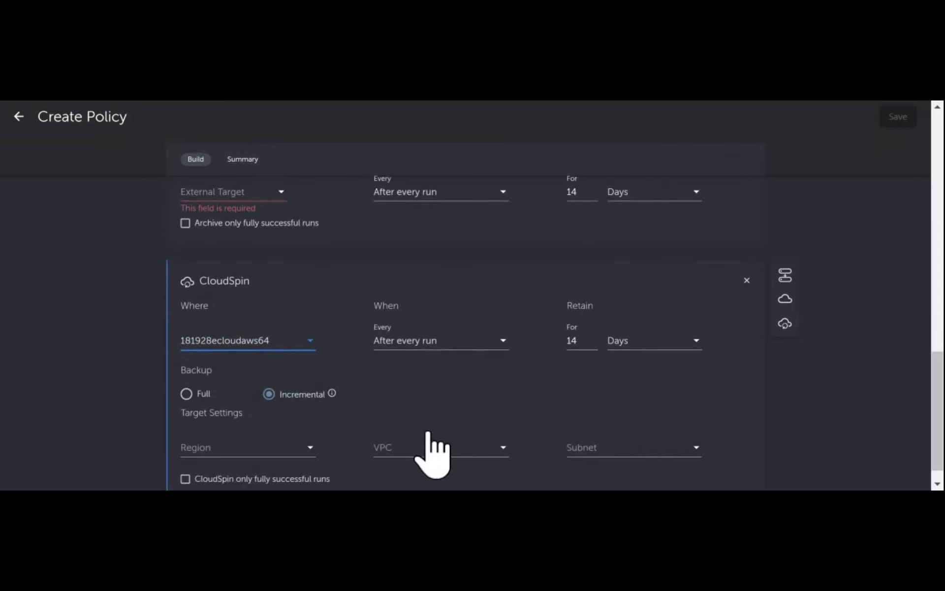
scroll(437, 315, "up", 8)
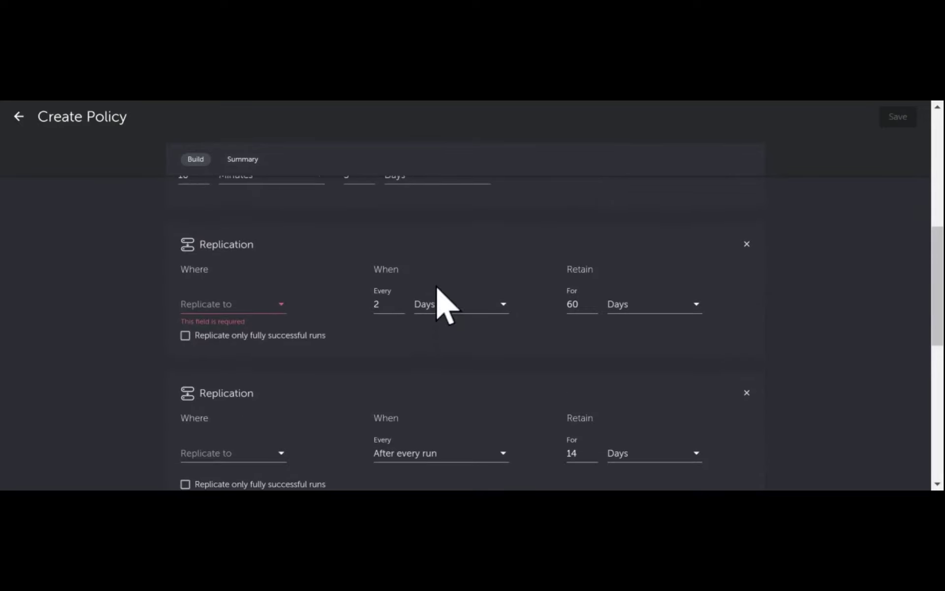
scroll(396, 339, "down", 7)
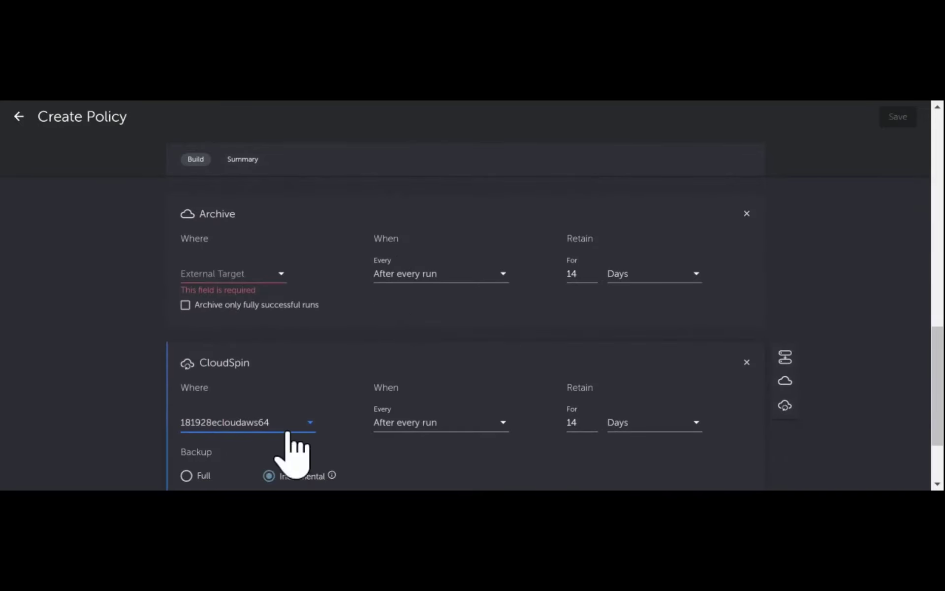
scroll(500, 463, "down", 2)
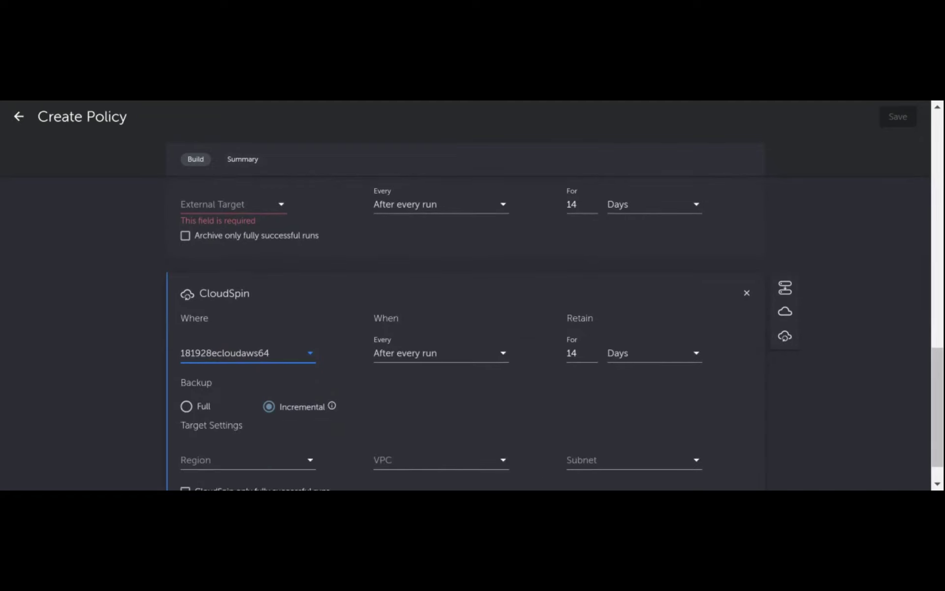
scroll(554, 333, "down", 1)
scroll(554, 333, "down", 1)
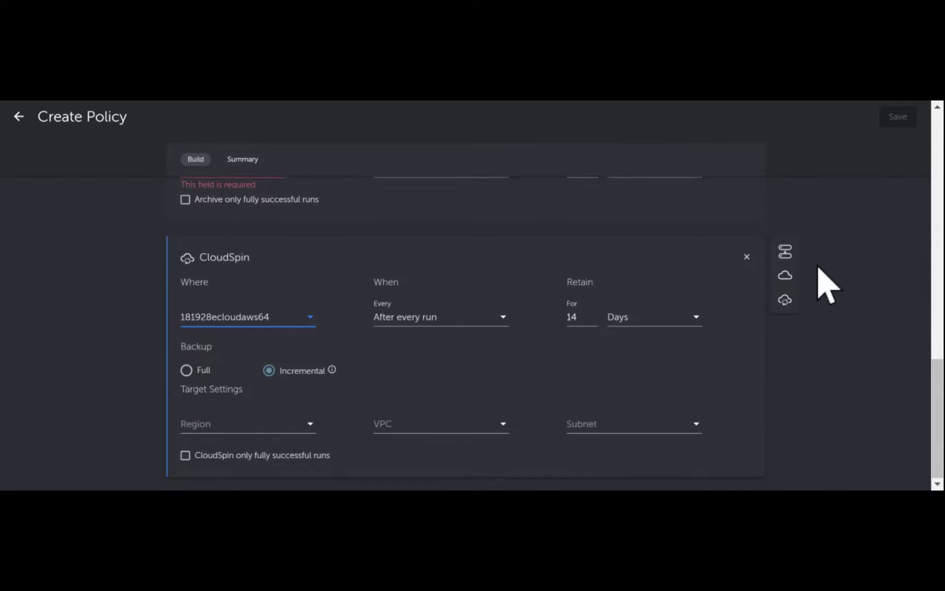
scroll(823, 281, "up", 4)
scroll(259, 254, "up", 5)
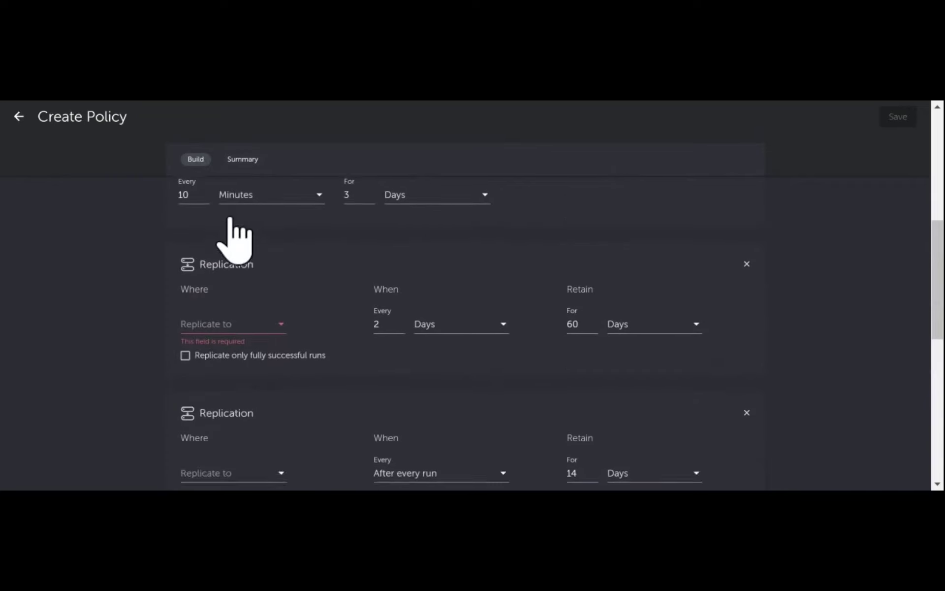
Step: Leave the unsaved policy and review which backup, replication and archive features the existing policies use
left_click(19, 117)
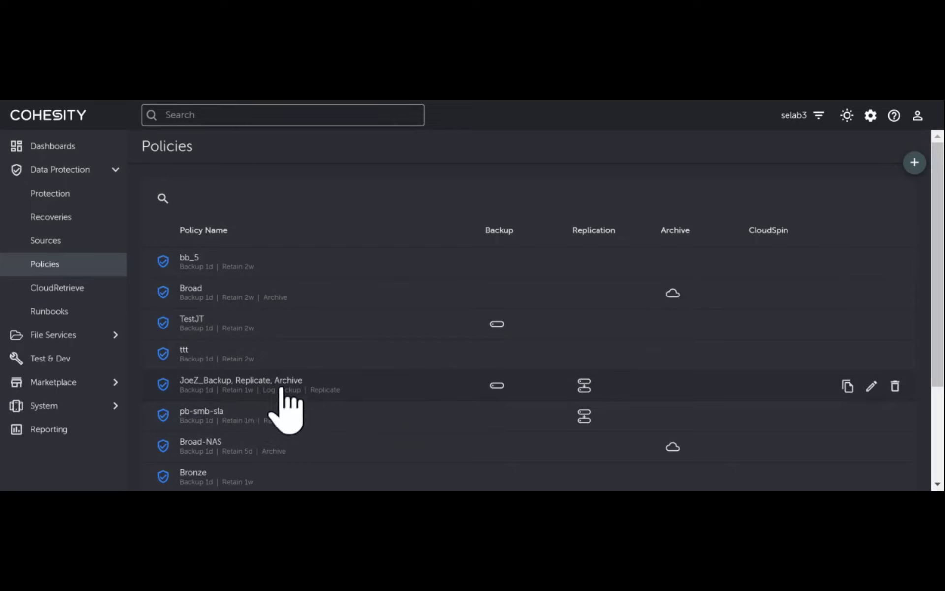
mouse_move(589, 389)
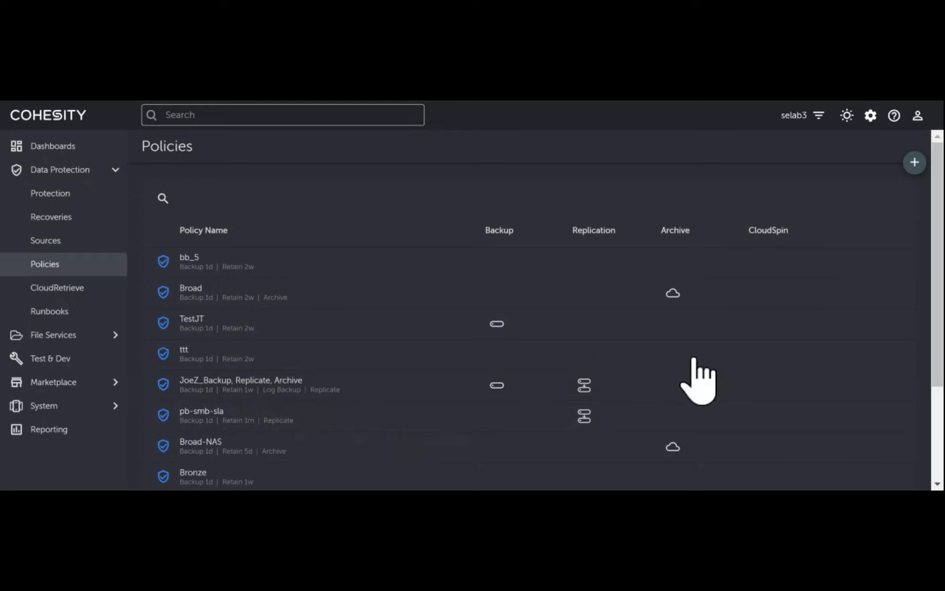
mouse_move(639, 320)
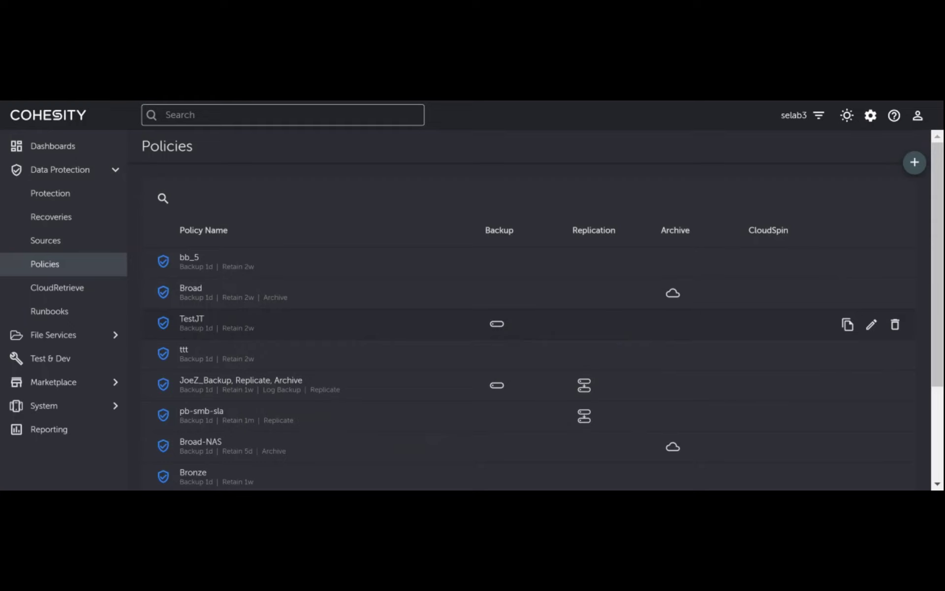
Step: Open the Sources page and view the source types that can be registered
left_click(60, 219)
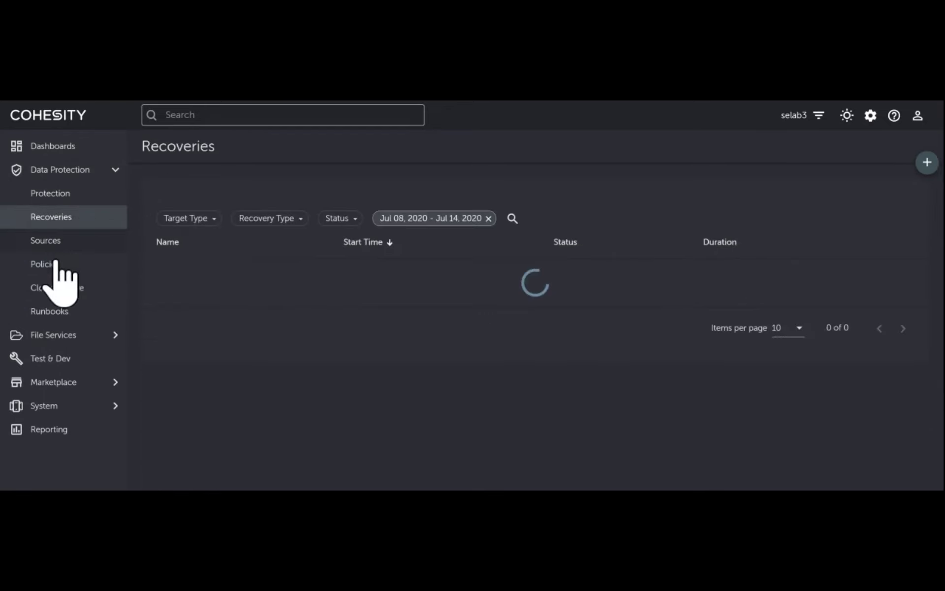
left_click(53, 261)
left_click(49, 241)
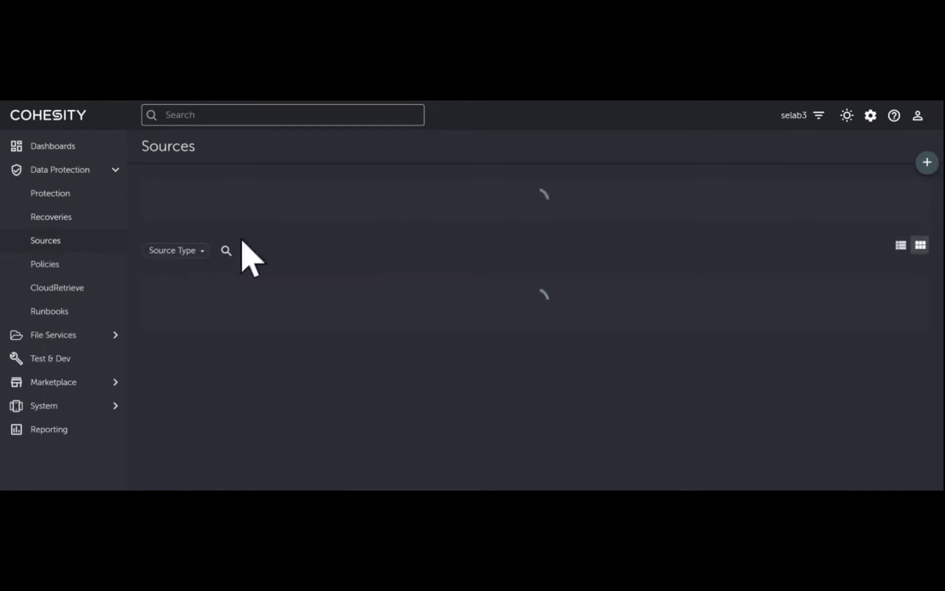
left_click(915, 163)
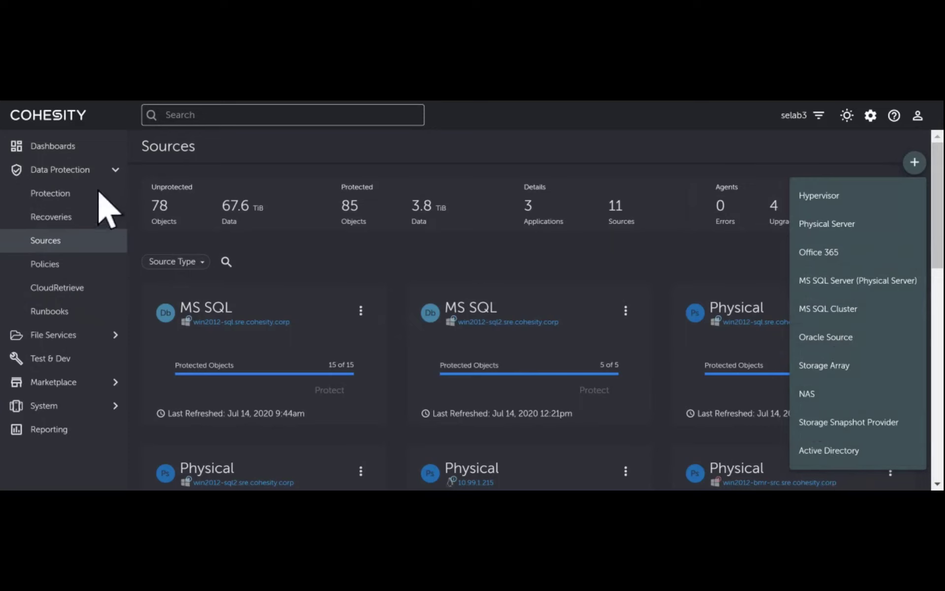
left_click(49, 225)
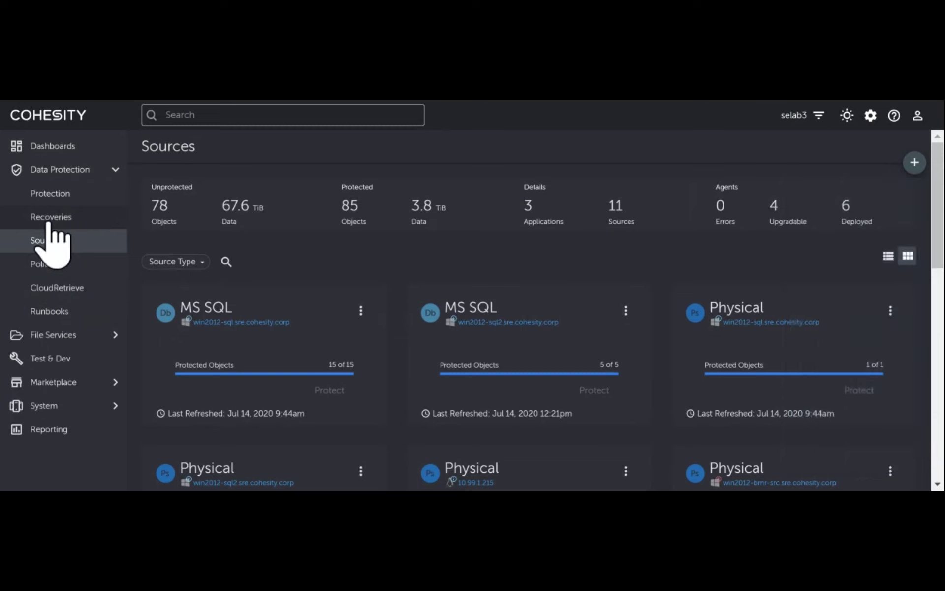
Step: Start a files or folders recovery and search for all backed-up files with the wildcard *
left_click(50, 219)
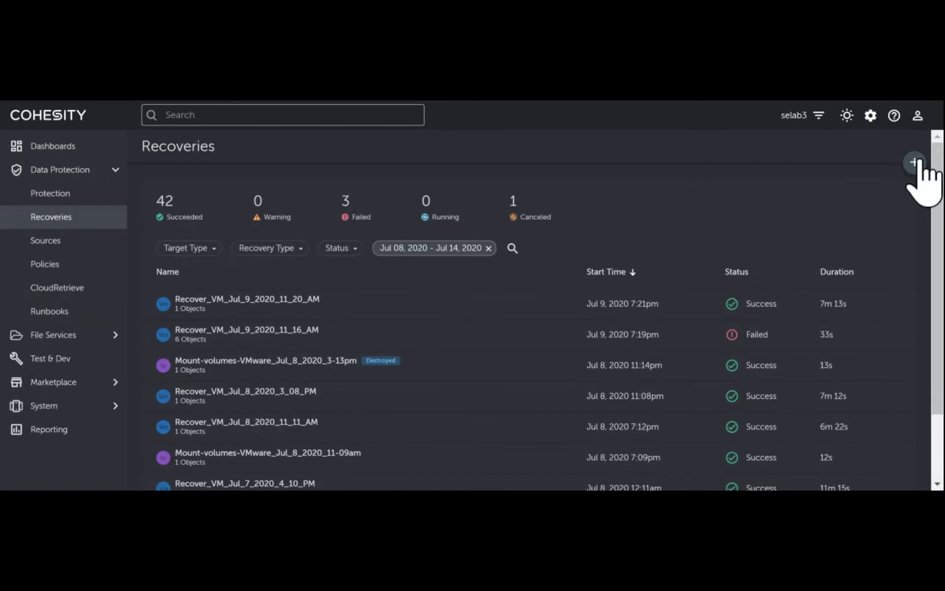
left_click(915, 163)
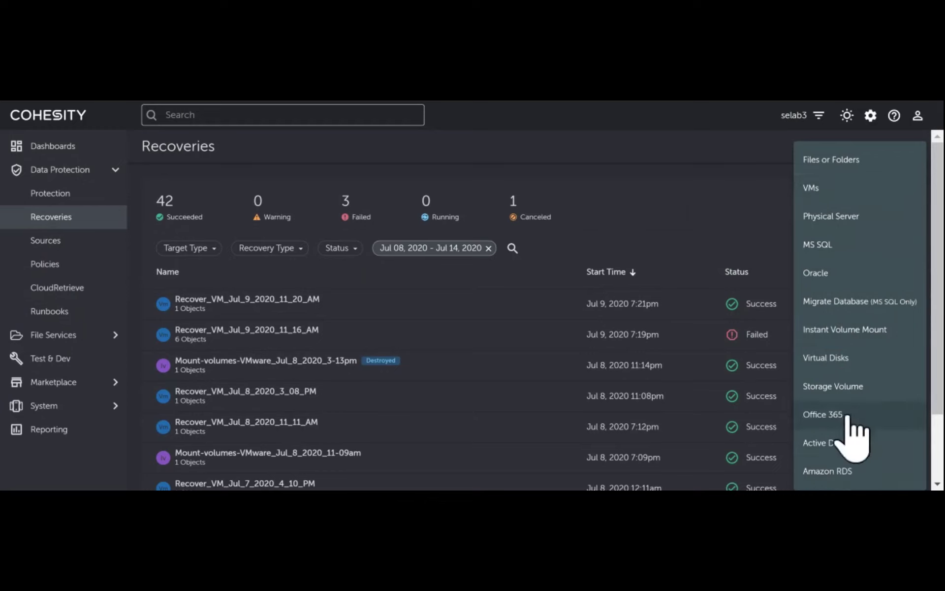
left_click(838, 169)
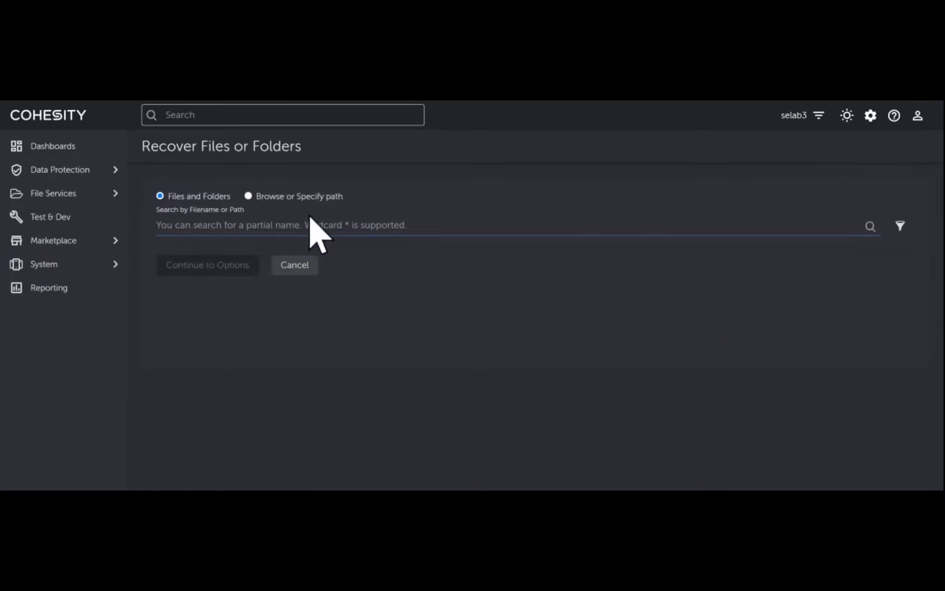
type("*")
key("Return")
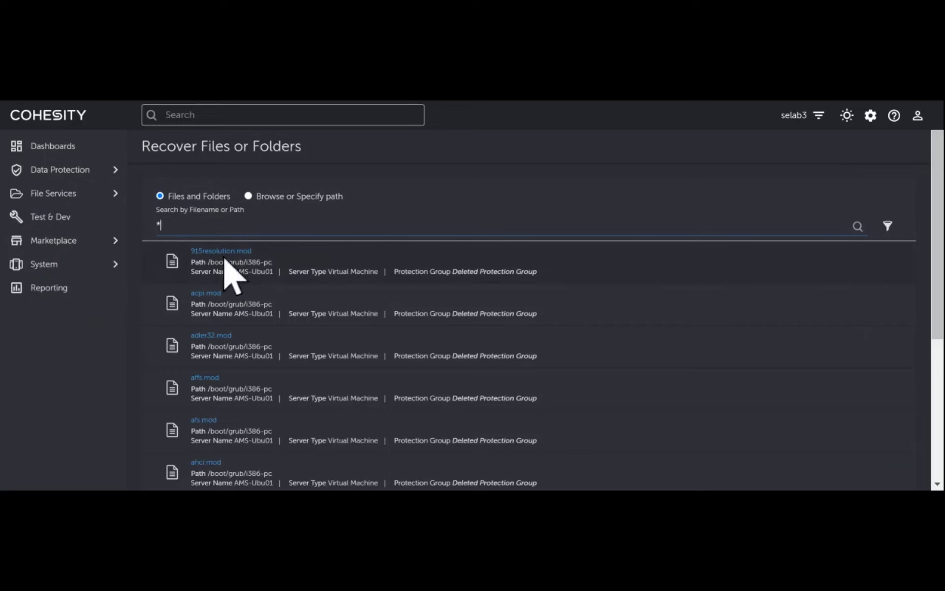
Step: Search the servers by * for path browsing and inspect Documents and Settings on the C: volume of Tvcenter6.0, without saving
left_click(249, 196)
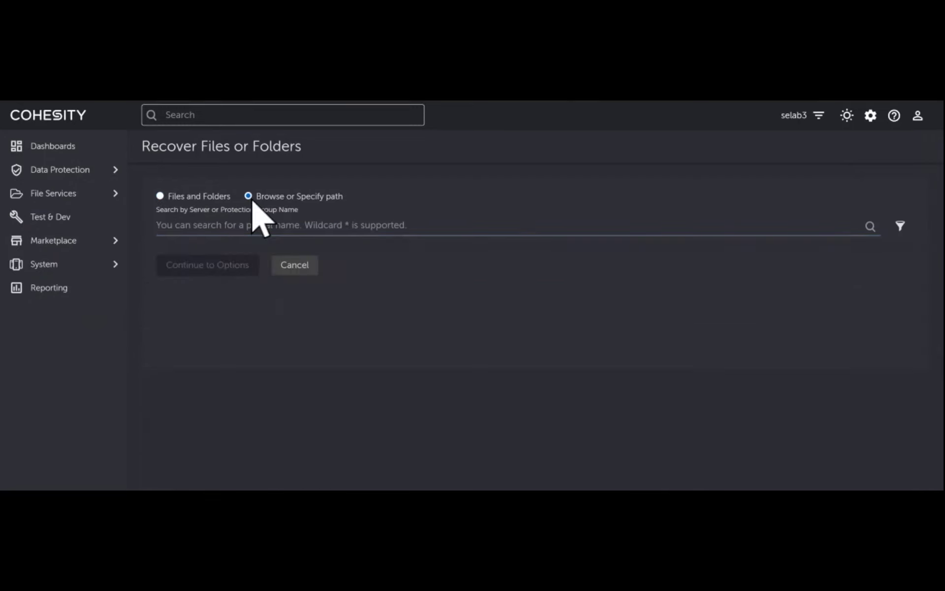
type("*")
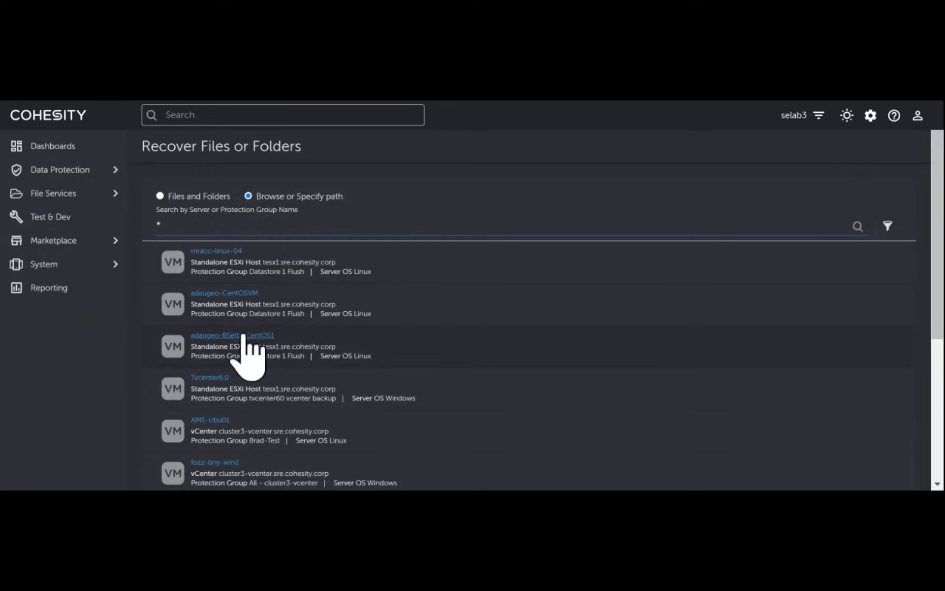
left_click(212, 385)
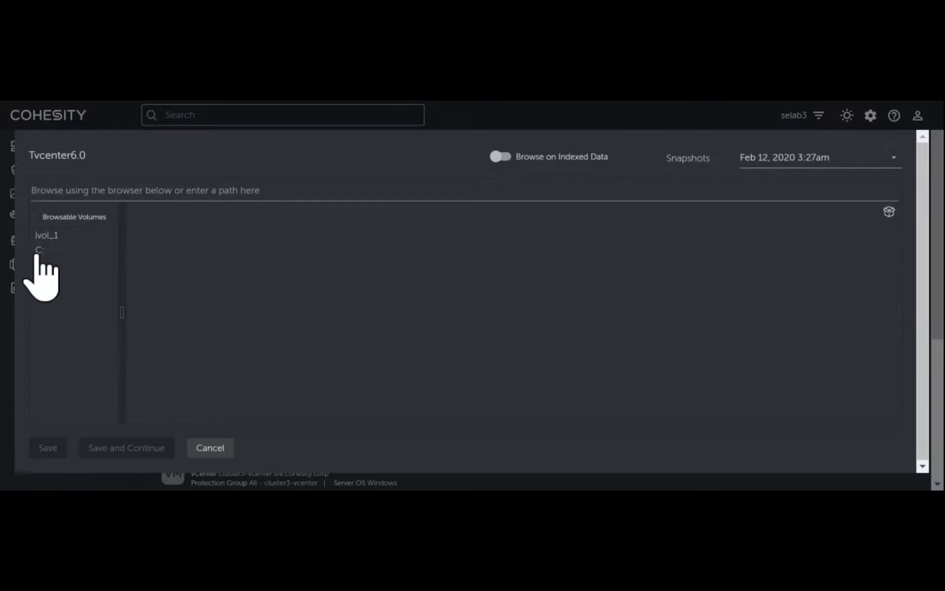
left_click(38, 252)
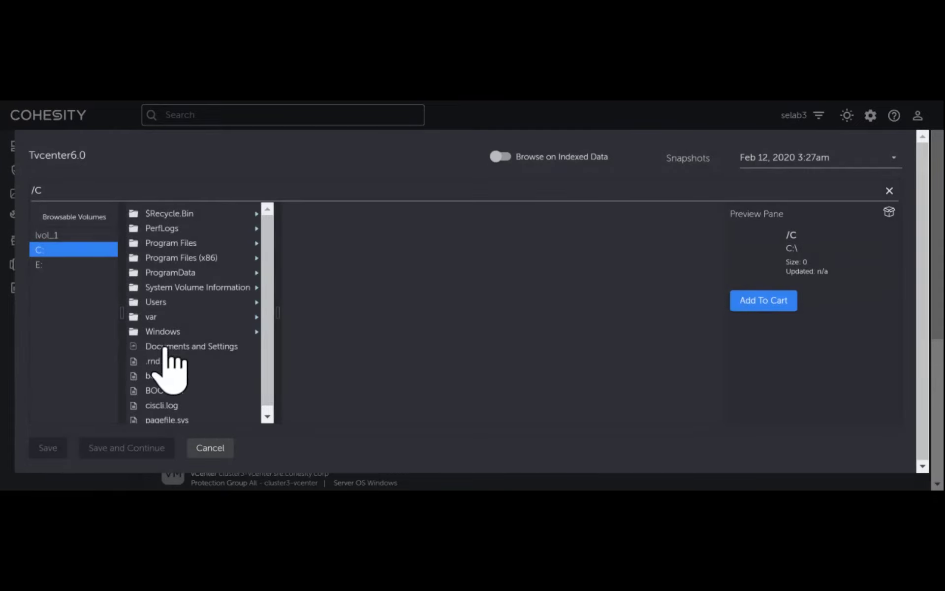
left_click(165, 348)
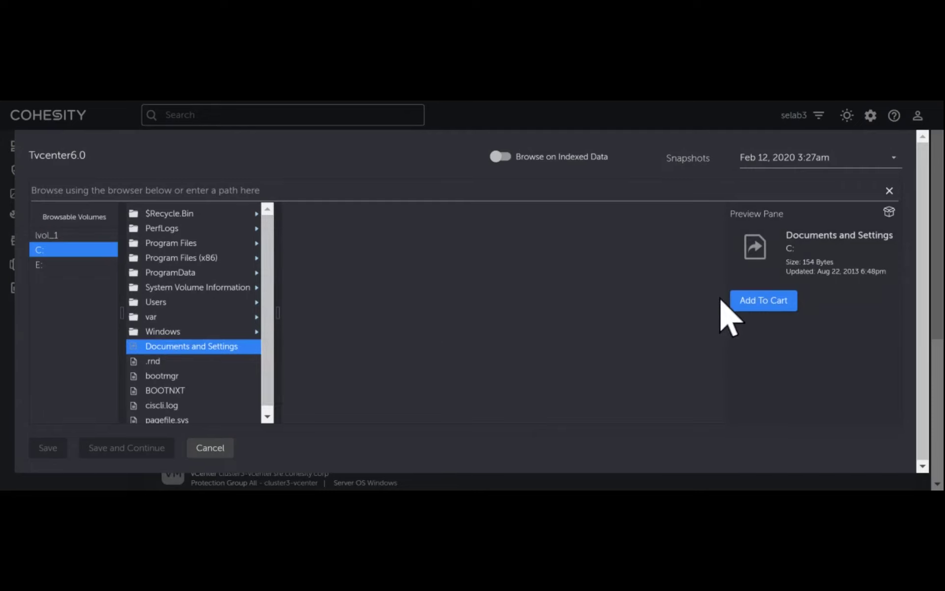
left_click(222, 448)
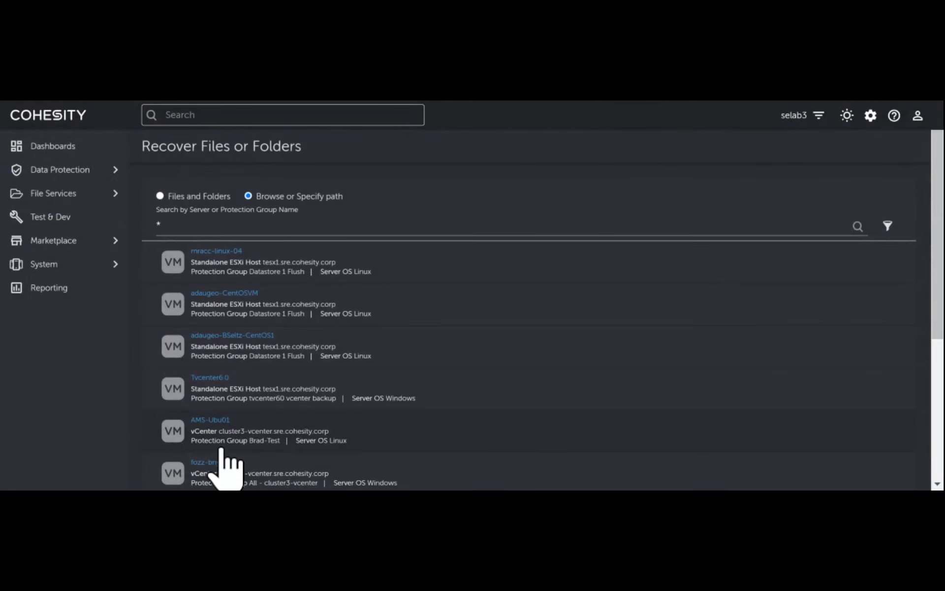
Step: Start a new VM recovery, search with the wildcard * and select the PC VMs protection group
left_click(76, 172)
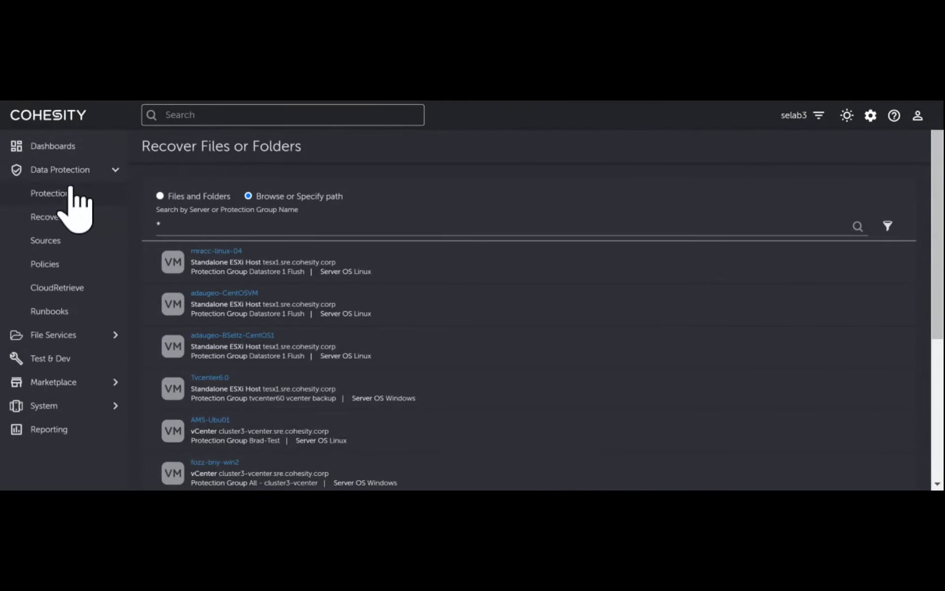
left_click(54, 195)
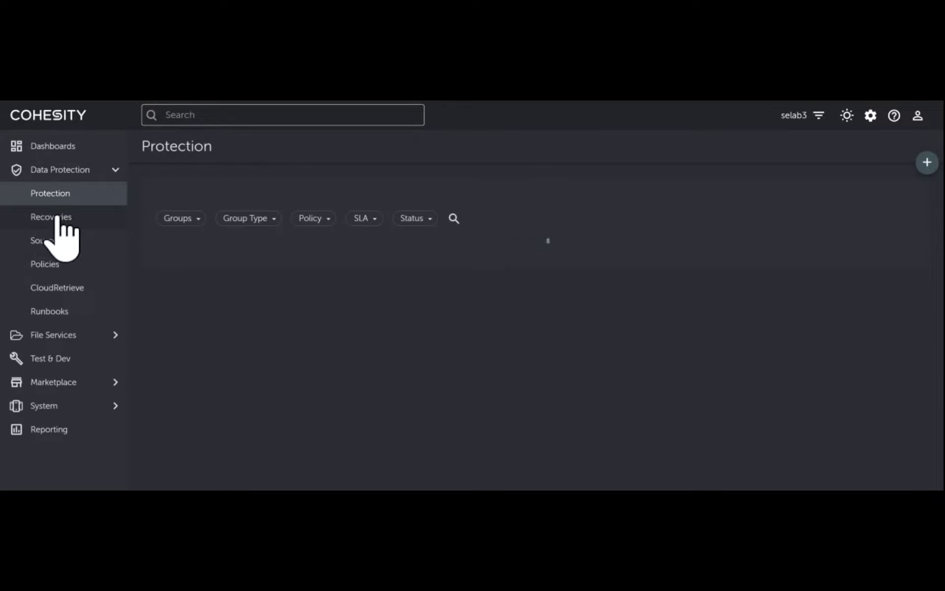
left_click(54, 217)
left_click(927, 163)
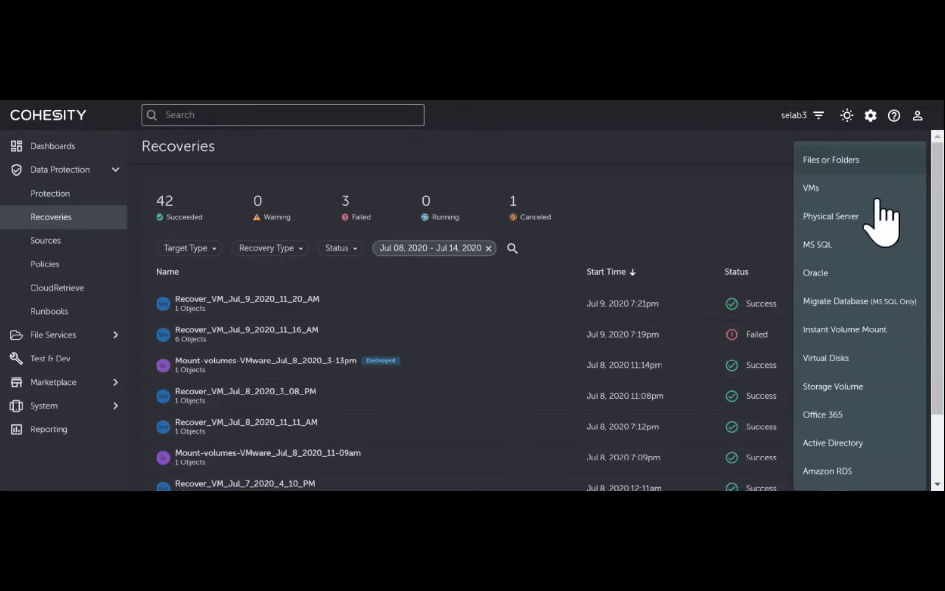
left_click(820, 188)
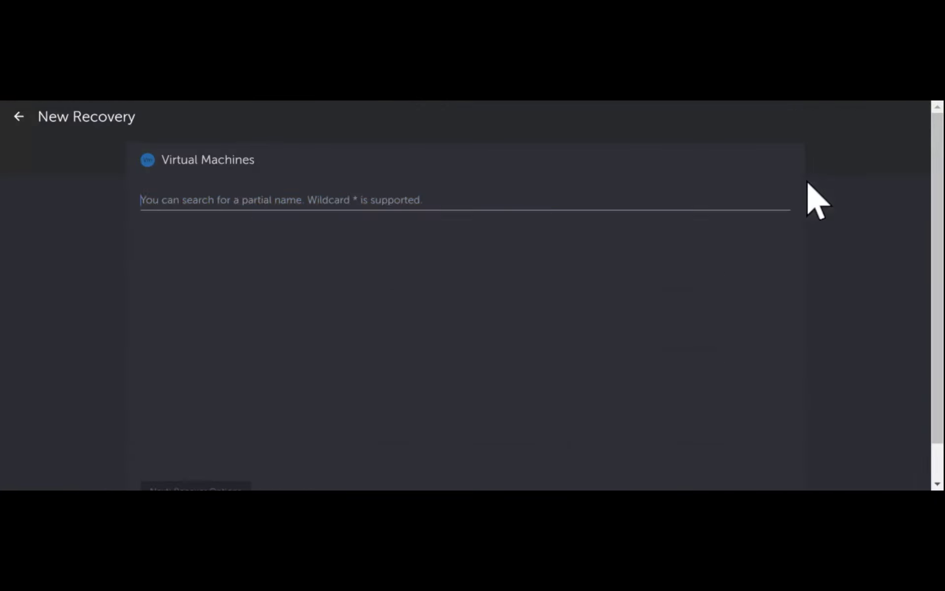
type("*")
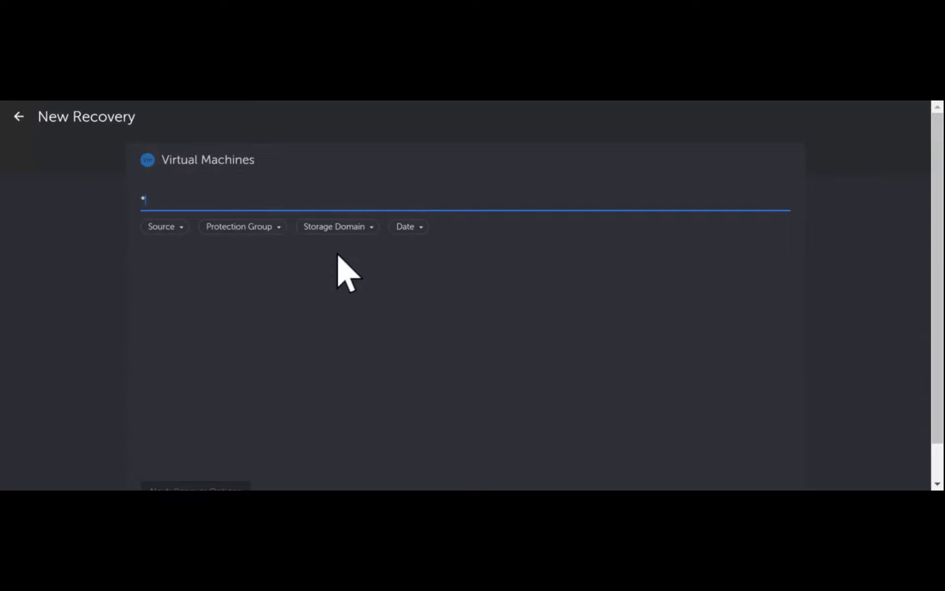
key("Return")
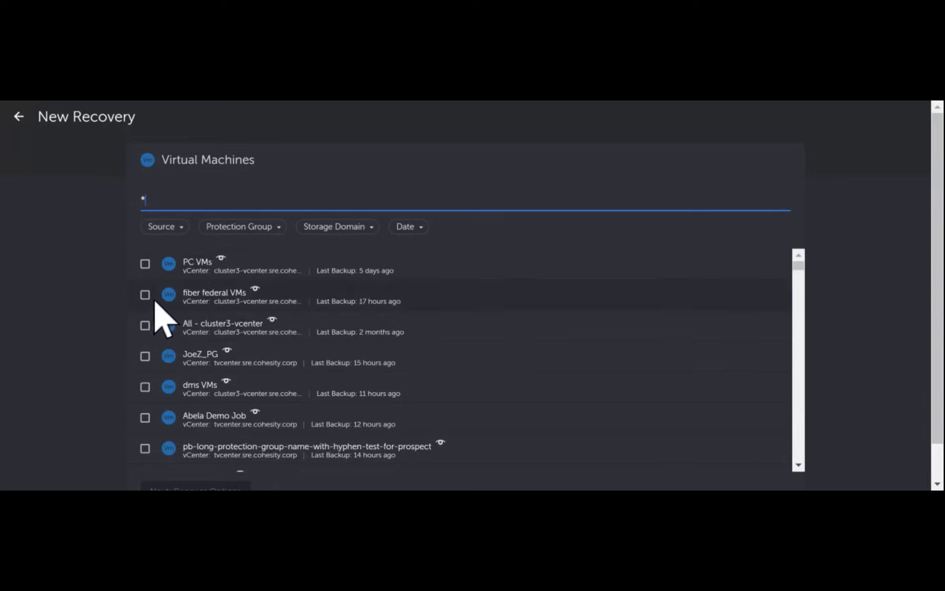
left_click(147, 263)
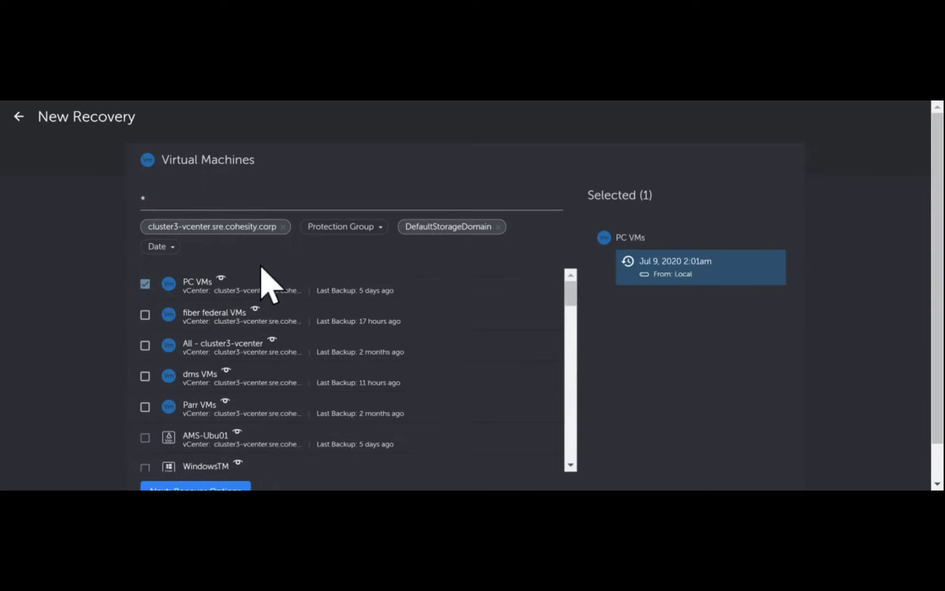
Step: Review the available protection runs and the backup location for PC VMs, leaving the recovery point as it is
left_click(772, 264)
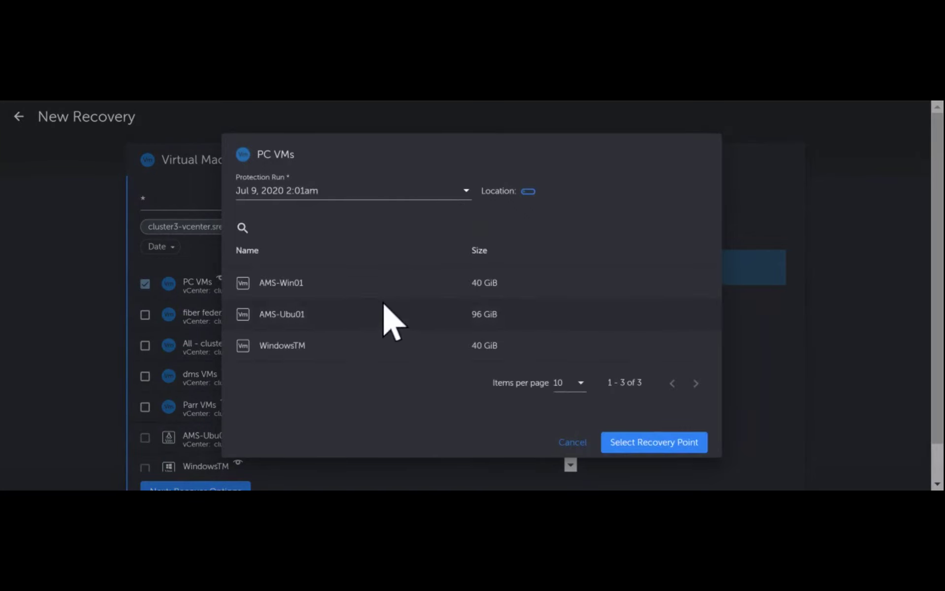
left_click(466, 192)
scroll(309, 202, "down", 5)
scroll(315, 221, "up", 5)
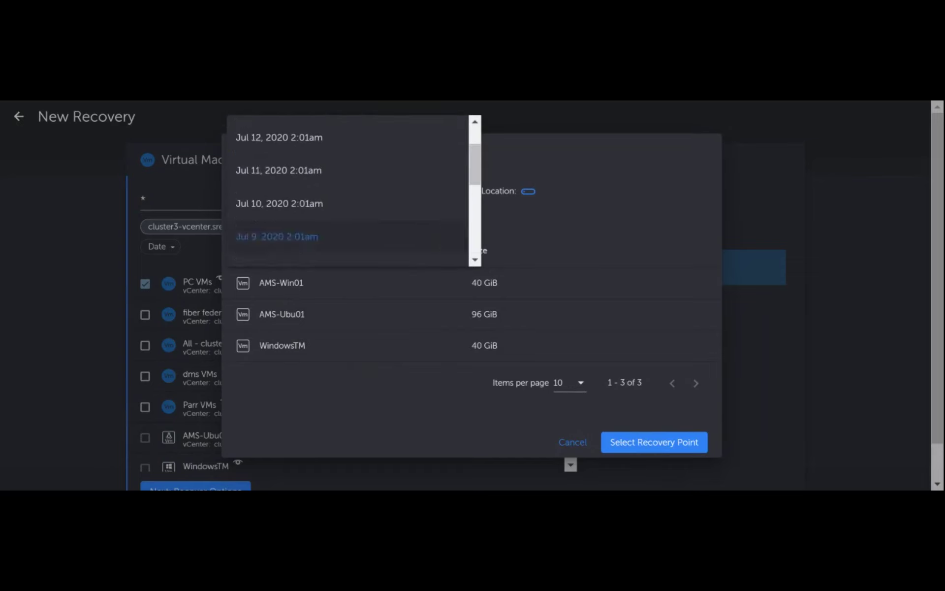
left_click(541, 161)
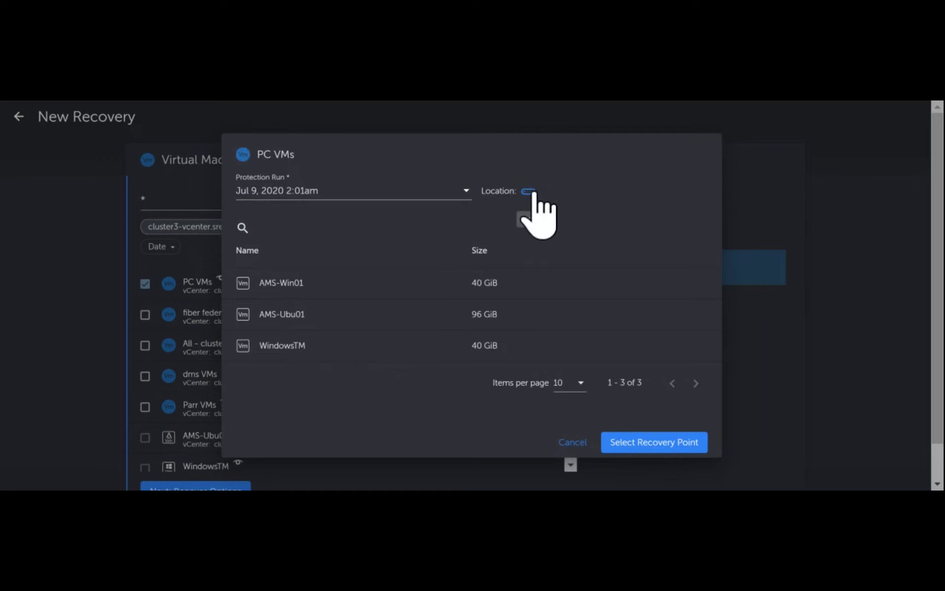
left_click(574, 442)
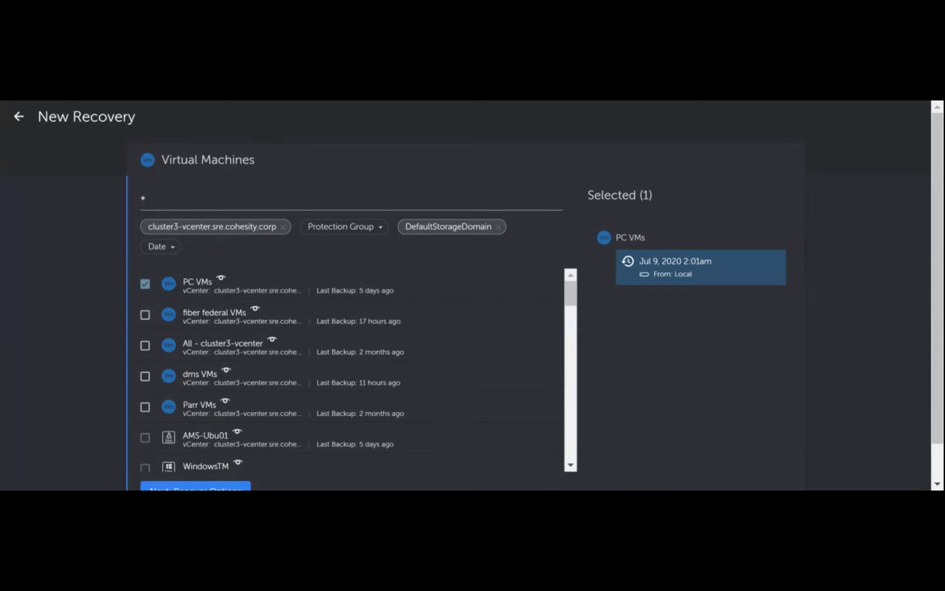
Step: Leave the VM recovery unsaved, start a database clone under Test & Dev and search the databases with the wildcard *
left_click(18, 121)
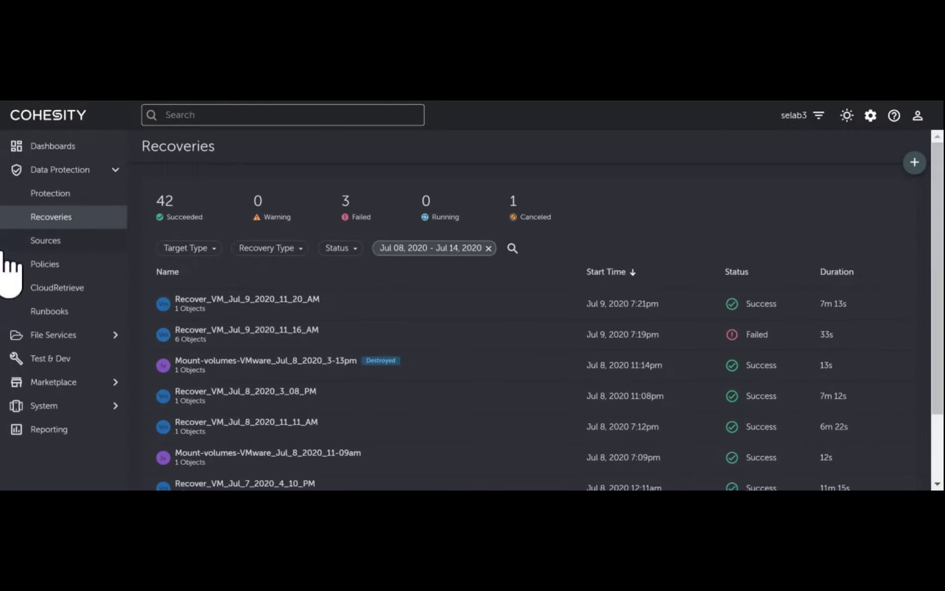
left_click(68, 359)
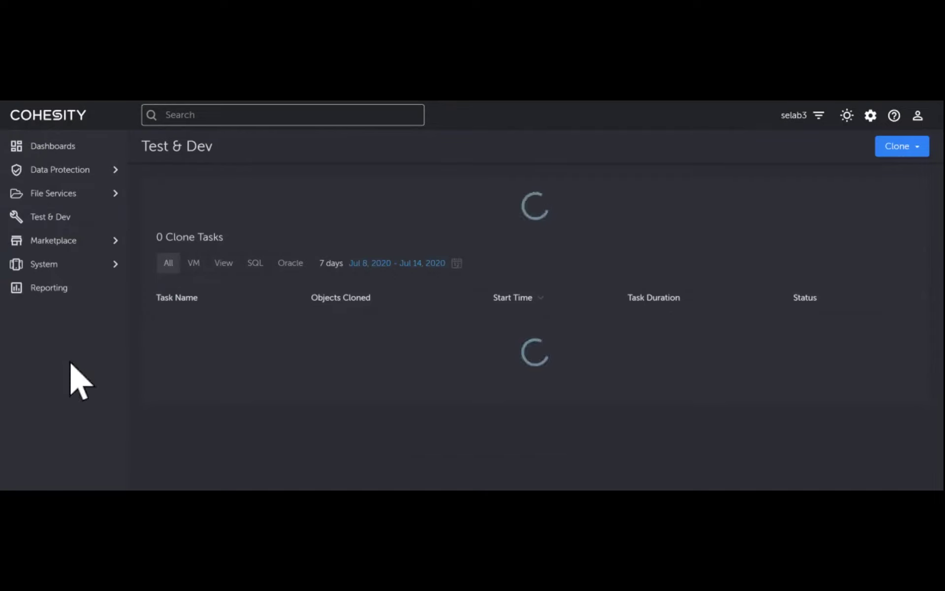
left_click(908, 148)
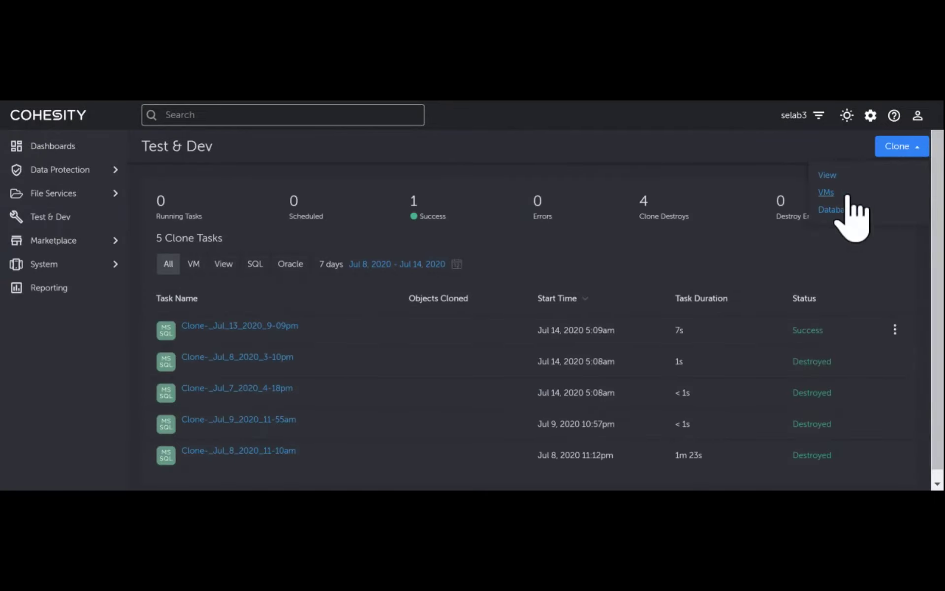
left_click(839, 212)
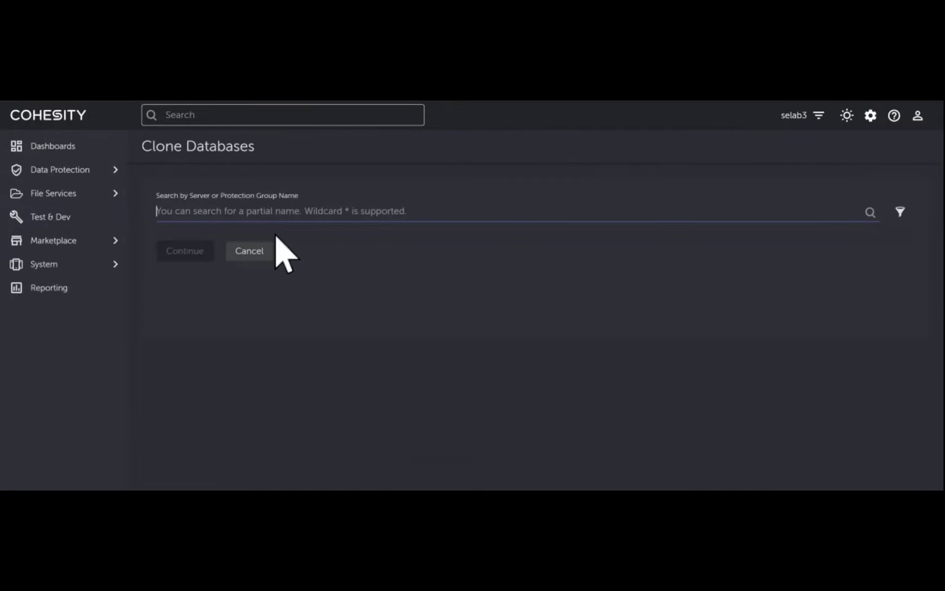
type("*")
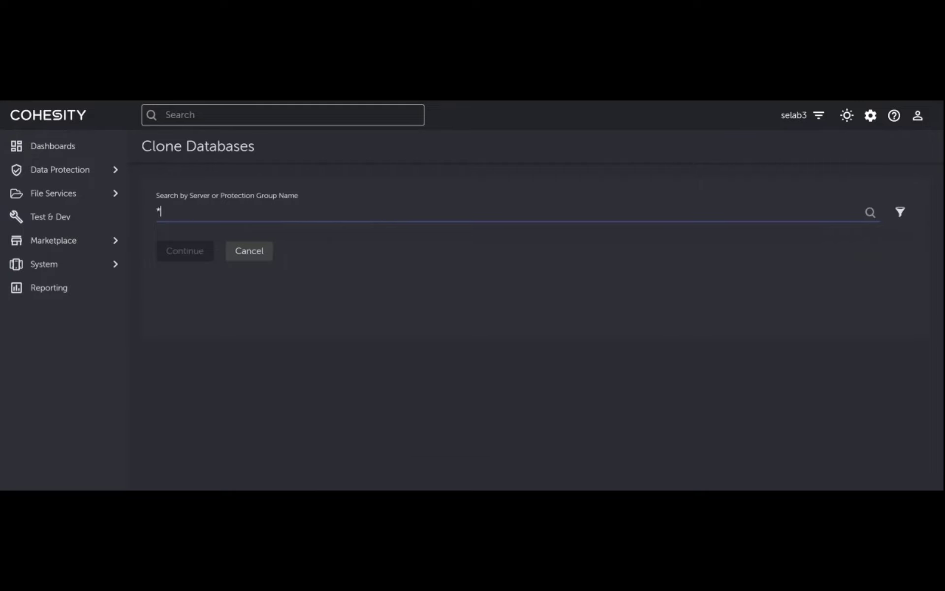
key("Return")
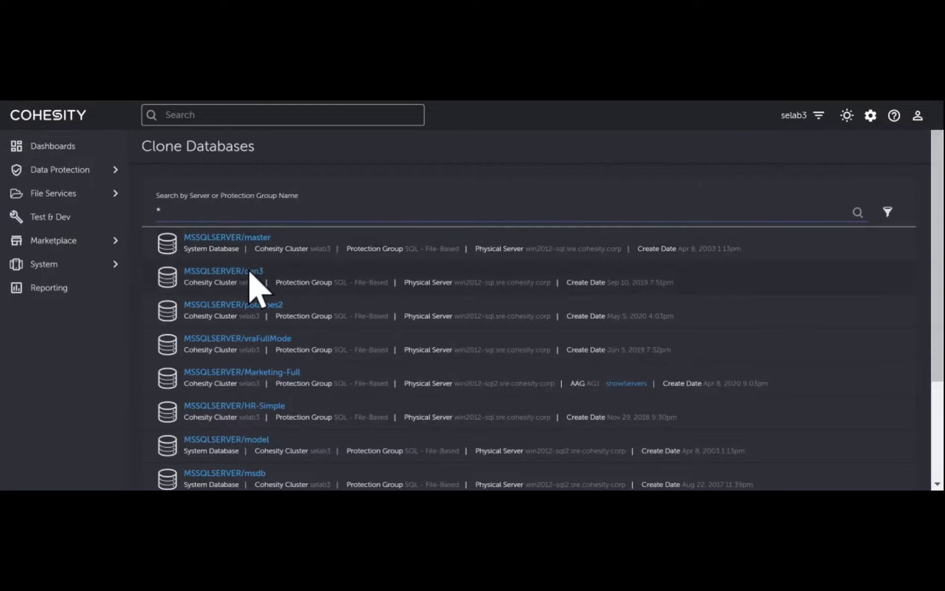
Step: Review the clone point and SQL settings for cloning MSSQLSERVER/potatoes2, and cancel out of the clone without creating it
left_click(247, 307)
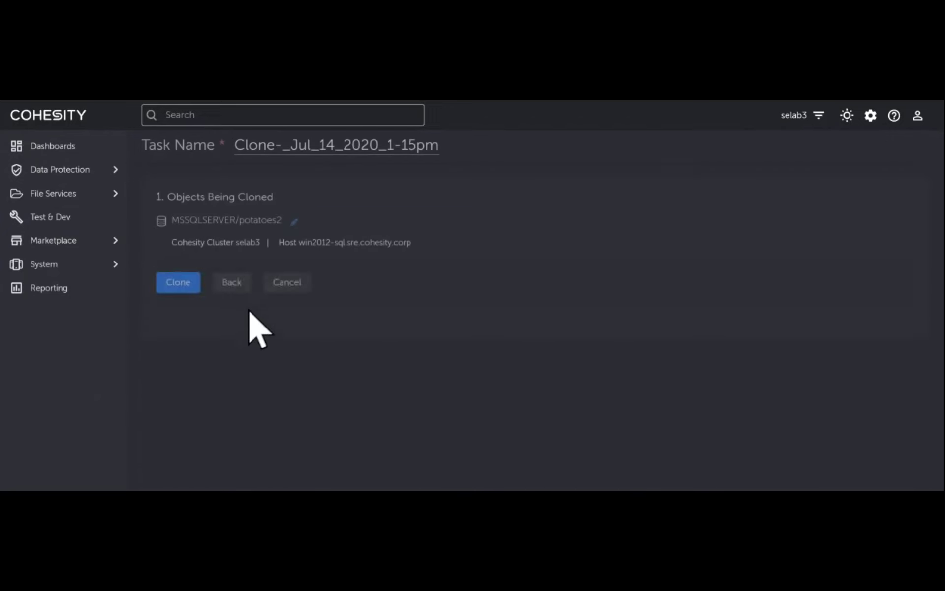
scroll(255, 327, "down", 1)
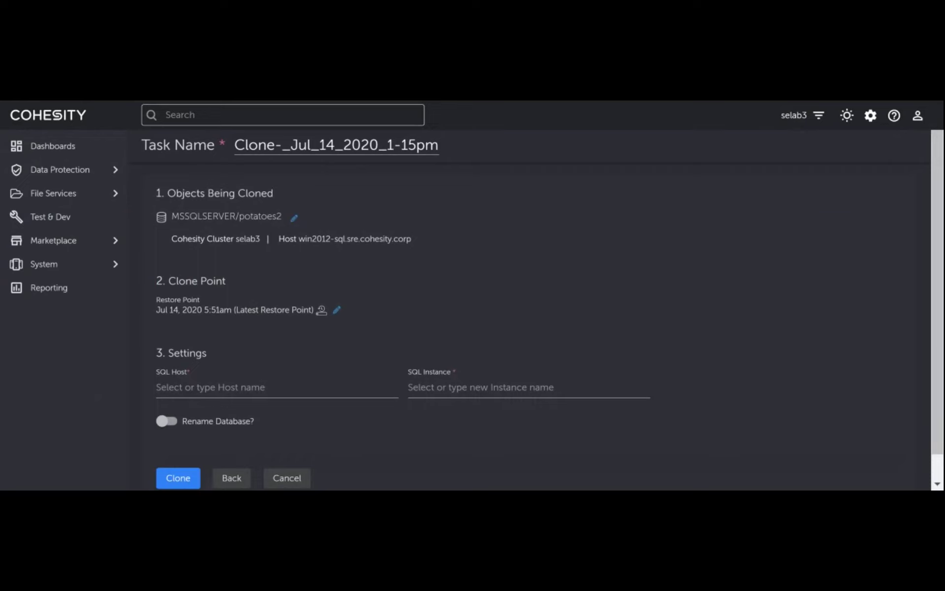
scroll(537, 316, "down", 1)
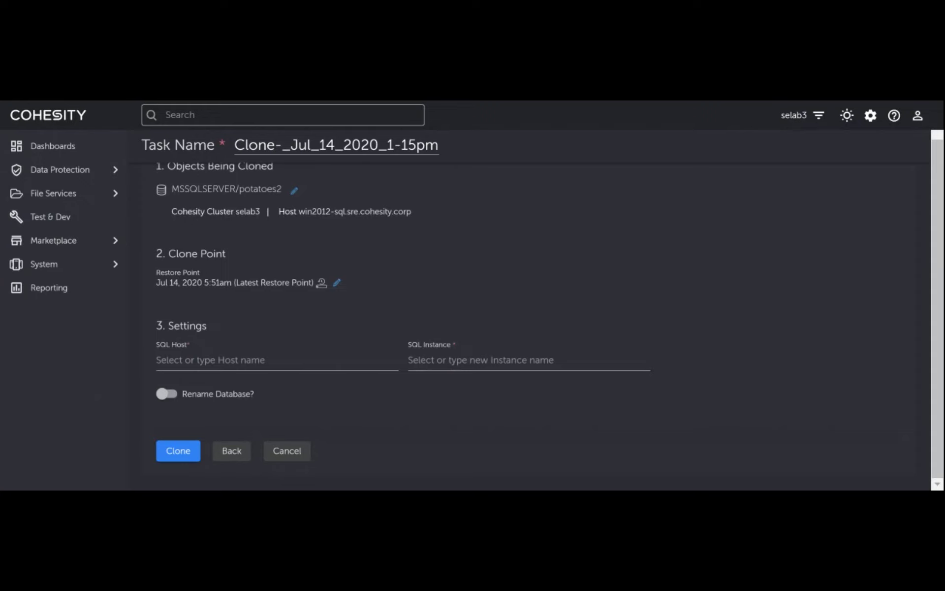
left_click(301, 454)
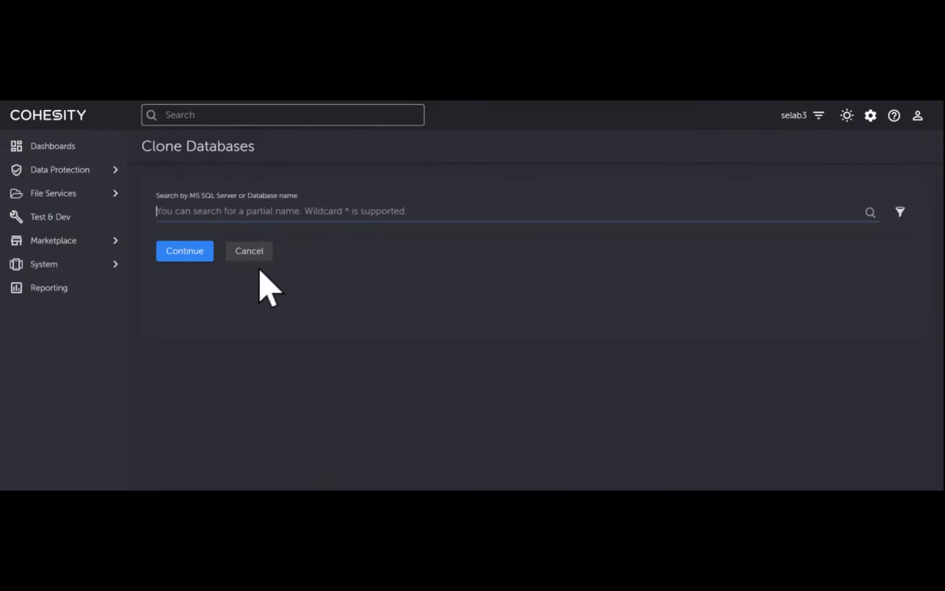
left_click(251, 252)
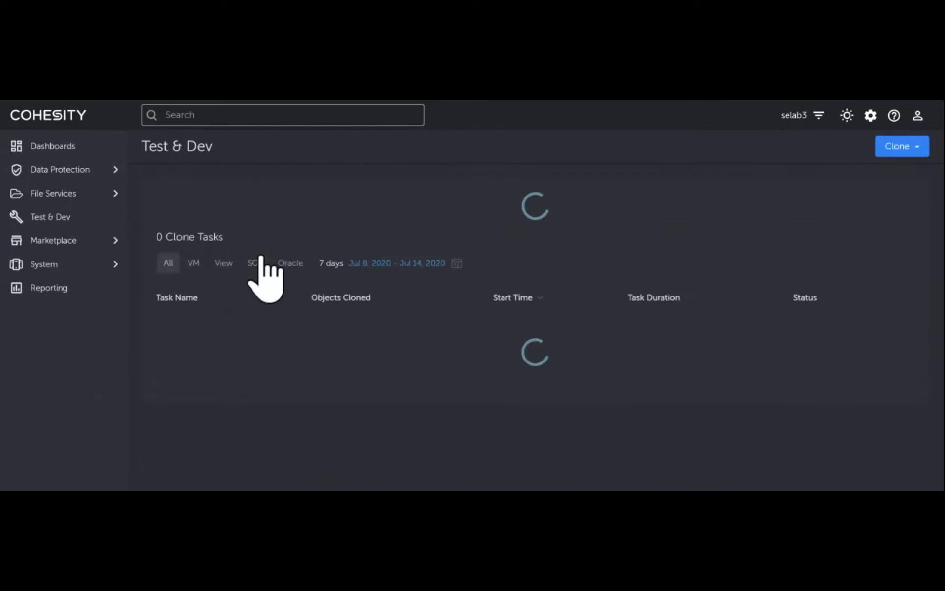